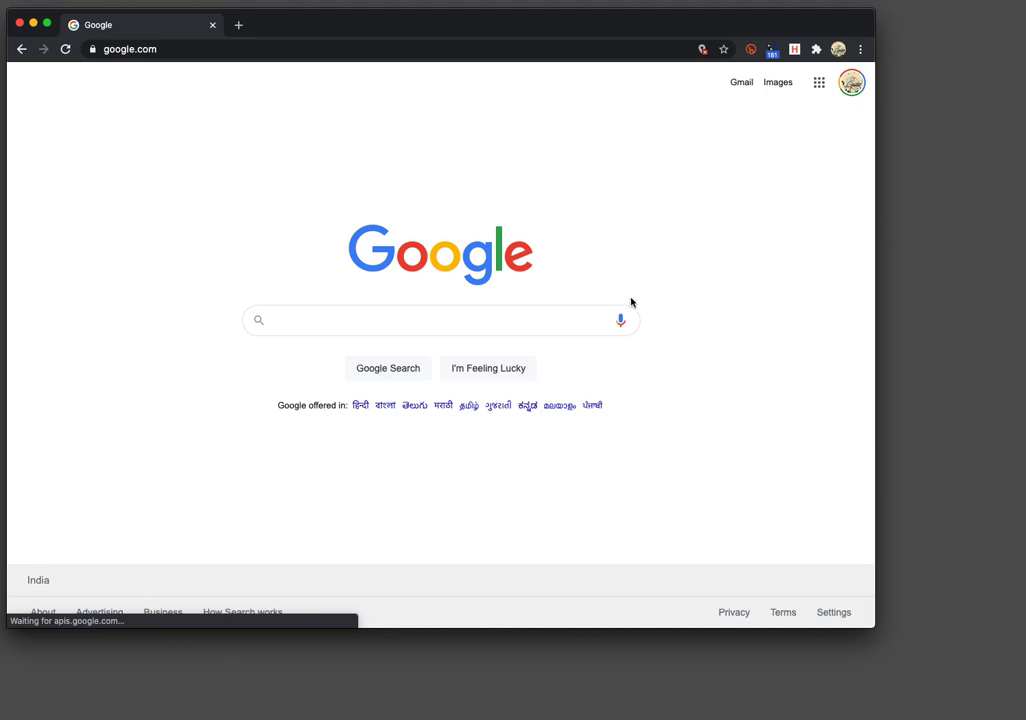
# - Open another profile's Chrome window from the profile menu and move the original window aside
pyautogui.click(860, 49)
pyautogui.click(585, 145)
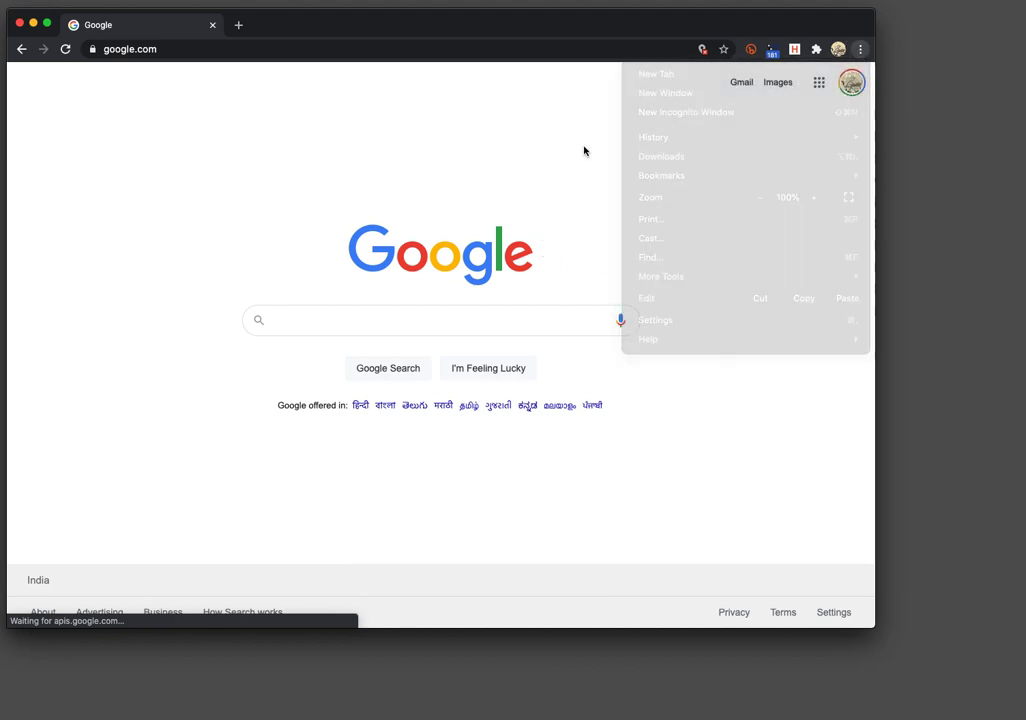
pyautogui.click(838, 49)
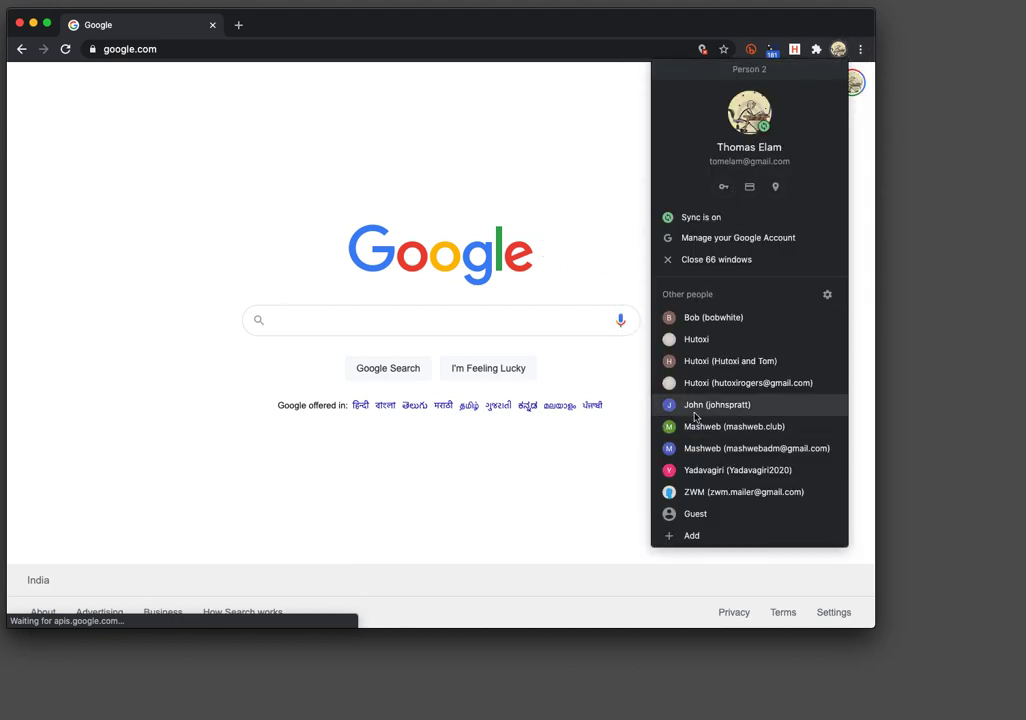
pyautogui.click(734, 426)
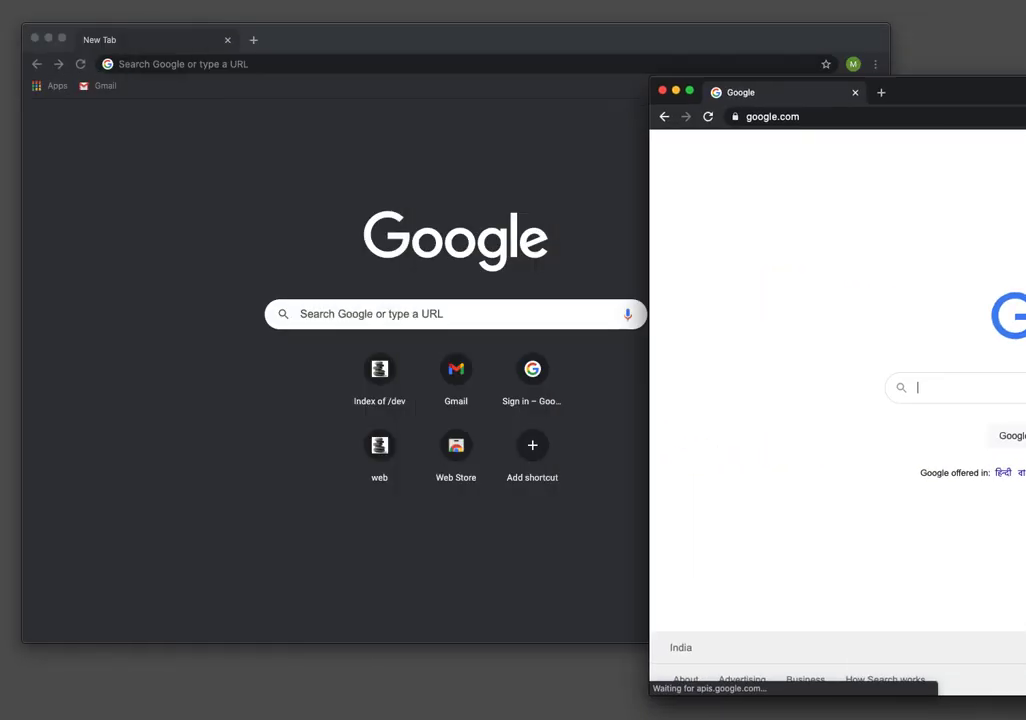
pyautogui.moveTo(930, 92); pyautogui.dragTo(1010, 327)
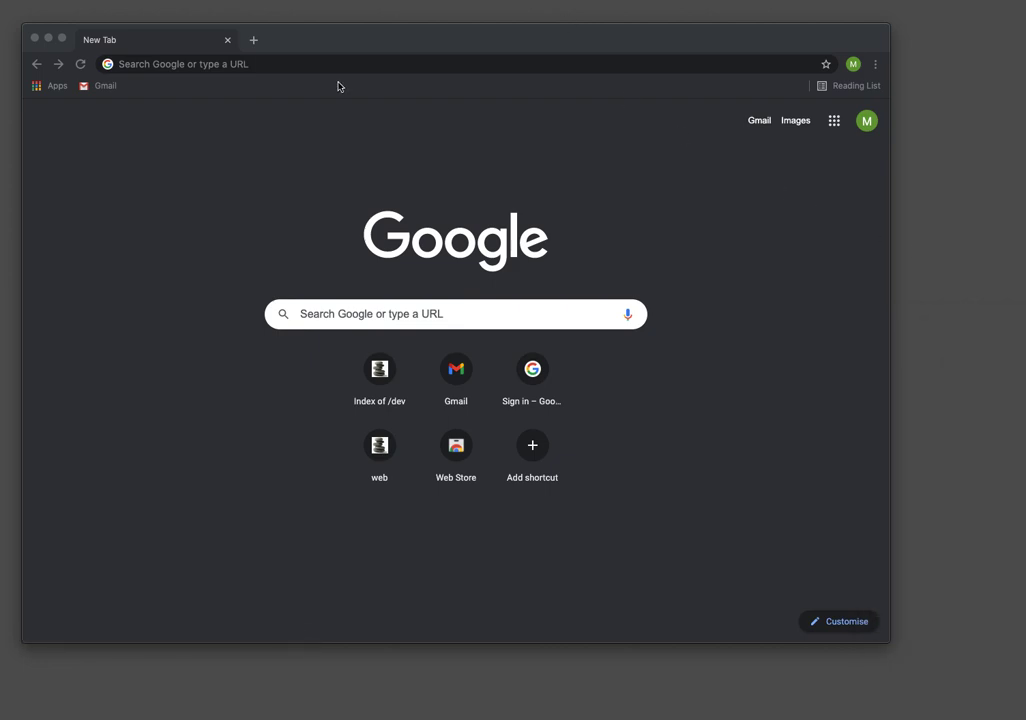
pyautogui.click(232, 66)
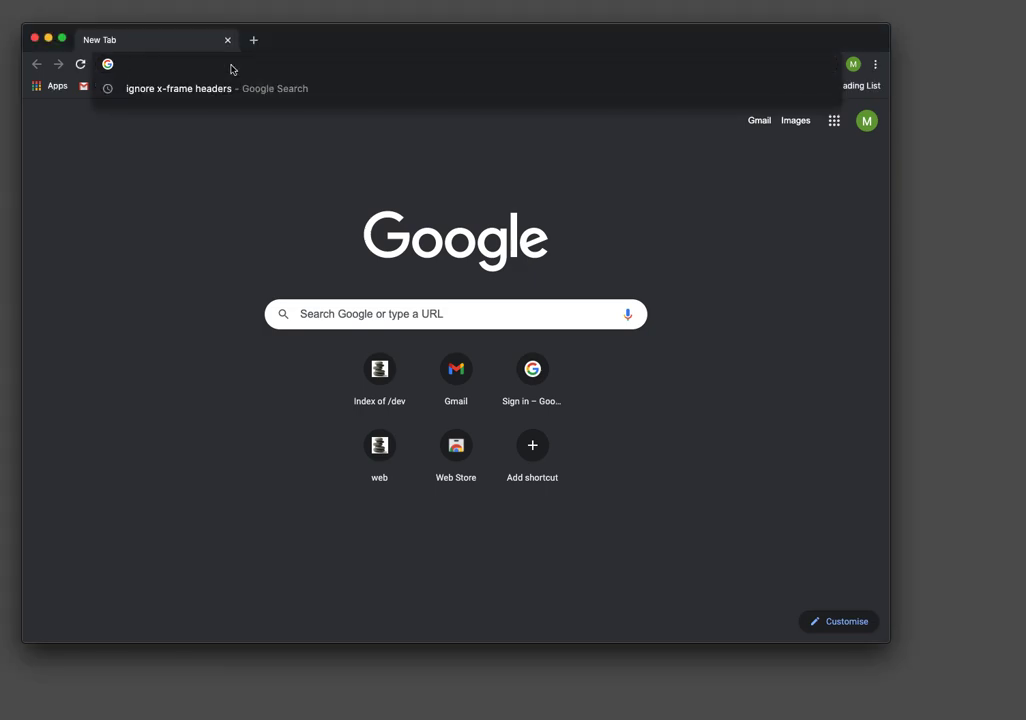
# - Dismiss the address suggestions and refocus the omnibox to enter the localhost embed-page.html address
pyautogui.click(190, 210)
pyautogui.click(178, 66)
pyautogui.write('lo')
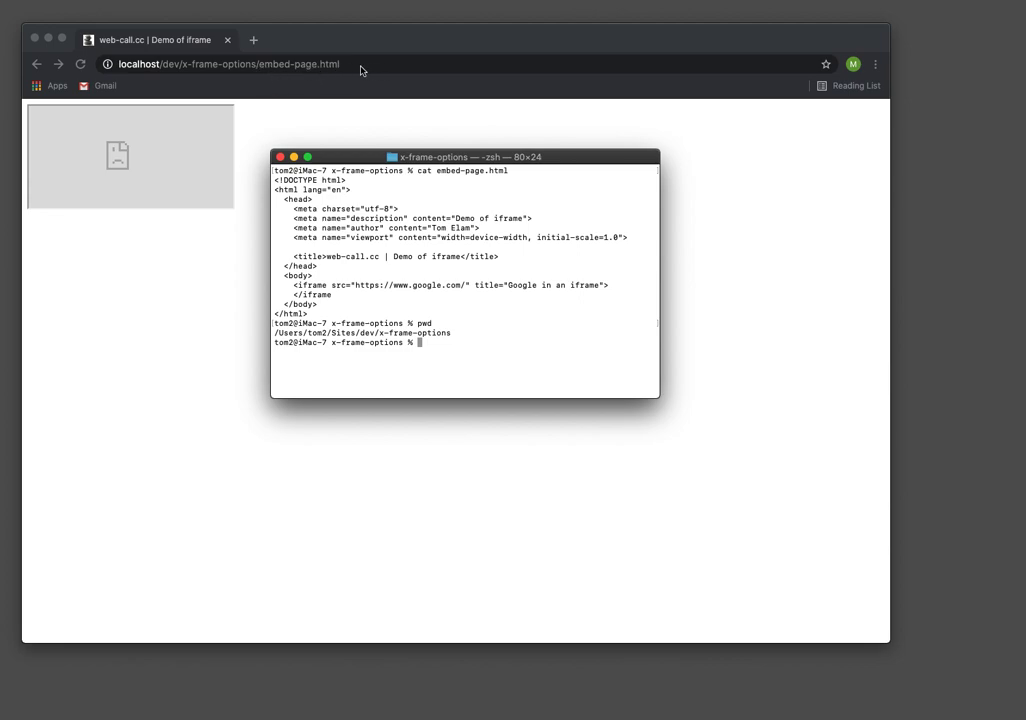
# - Highlight the page source's iframe line pointing to Google, then clear the highlight
pyautogui.moveTo(293, 285); pyautogui.dragTo(436, 293)
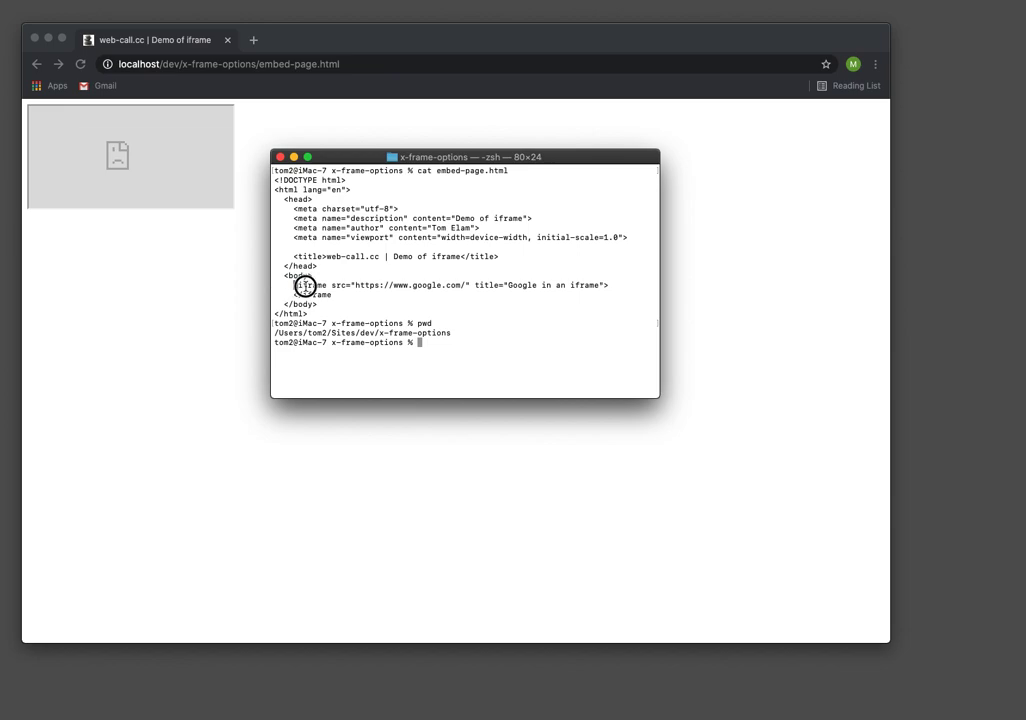
pyautogui.click(462, 318)
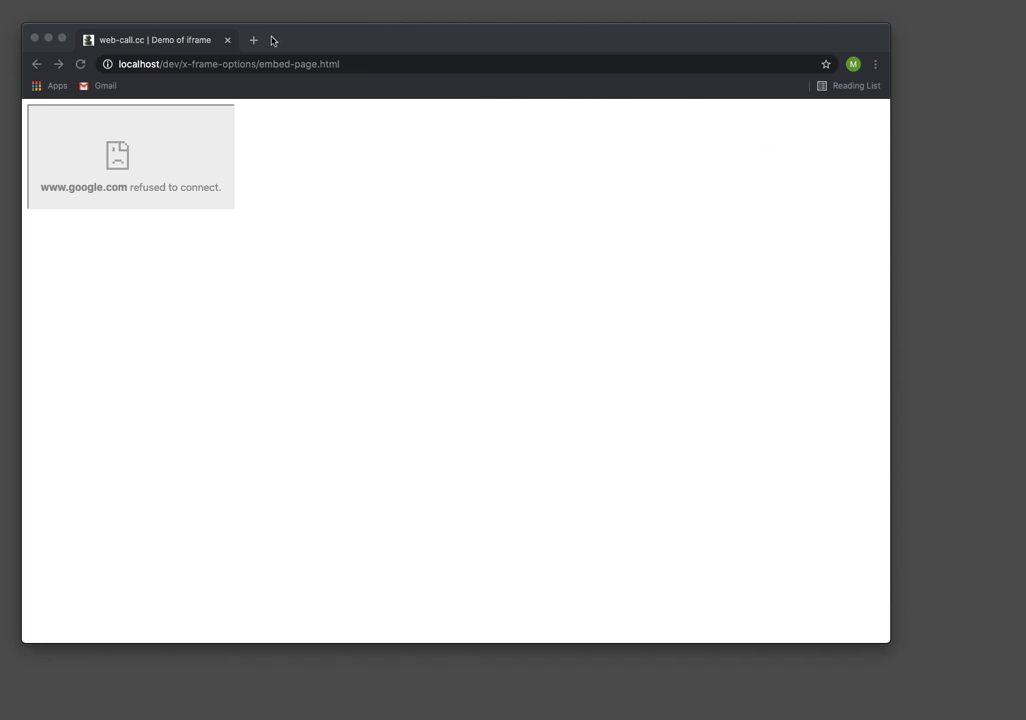
# - Search 'ignore x-frame headers' in a new tab and open the Ignore X-Frame headers store listing
pyautogui.click(253, 39)
pyautogui.write('ignore x-frame headers')
pyautogui.press('Return')
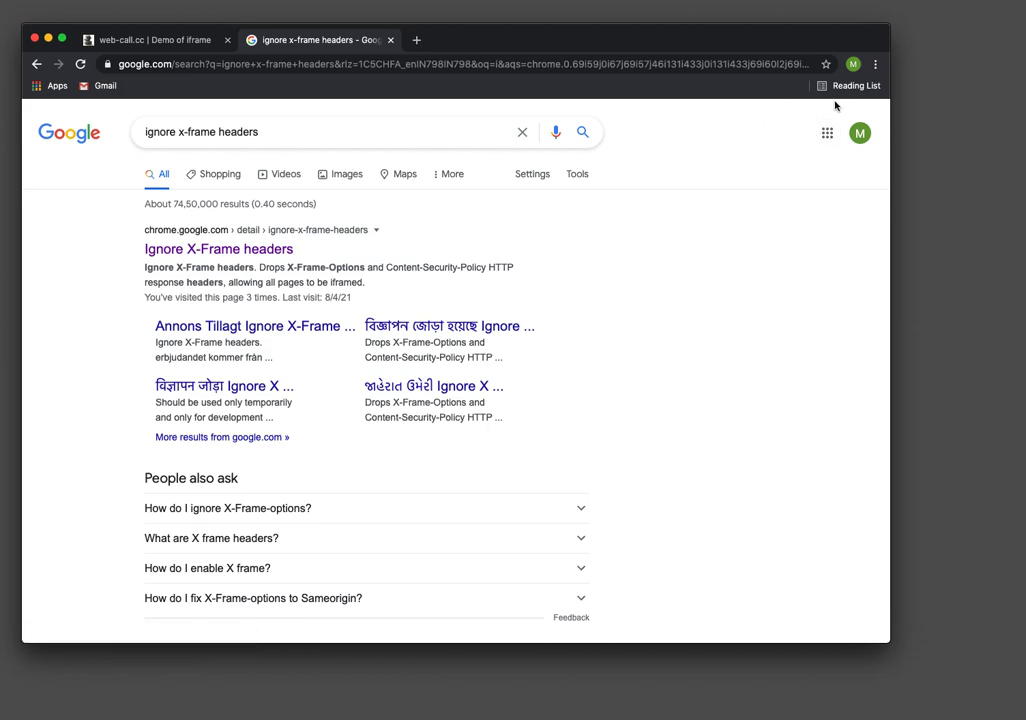
pyautogui.click(177, 253)
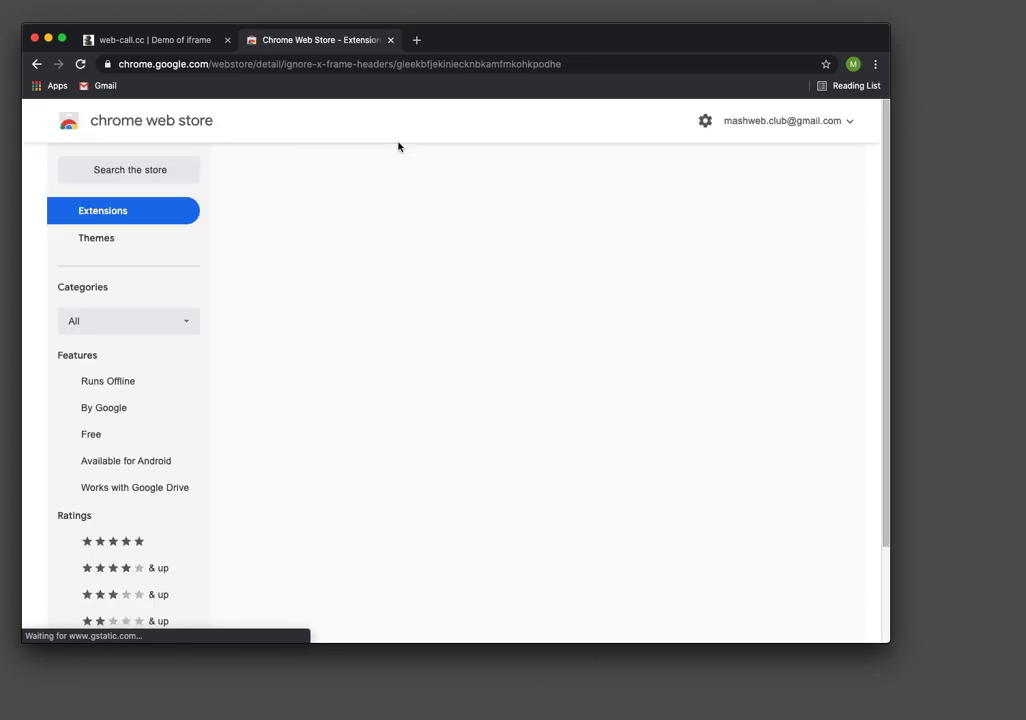
# - Add the Ignore X-Frame headers extension to Chrome and verify it in the Extensions menu
pyautogui.click(748, 216)
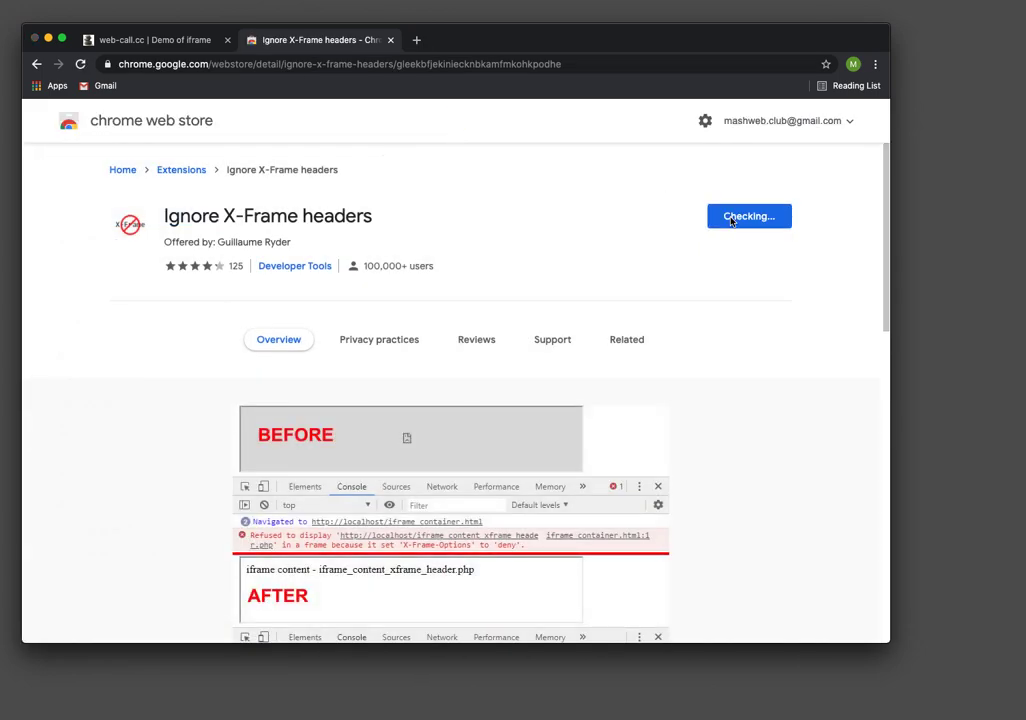
pyautogui.click(550, 161)
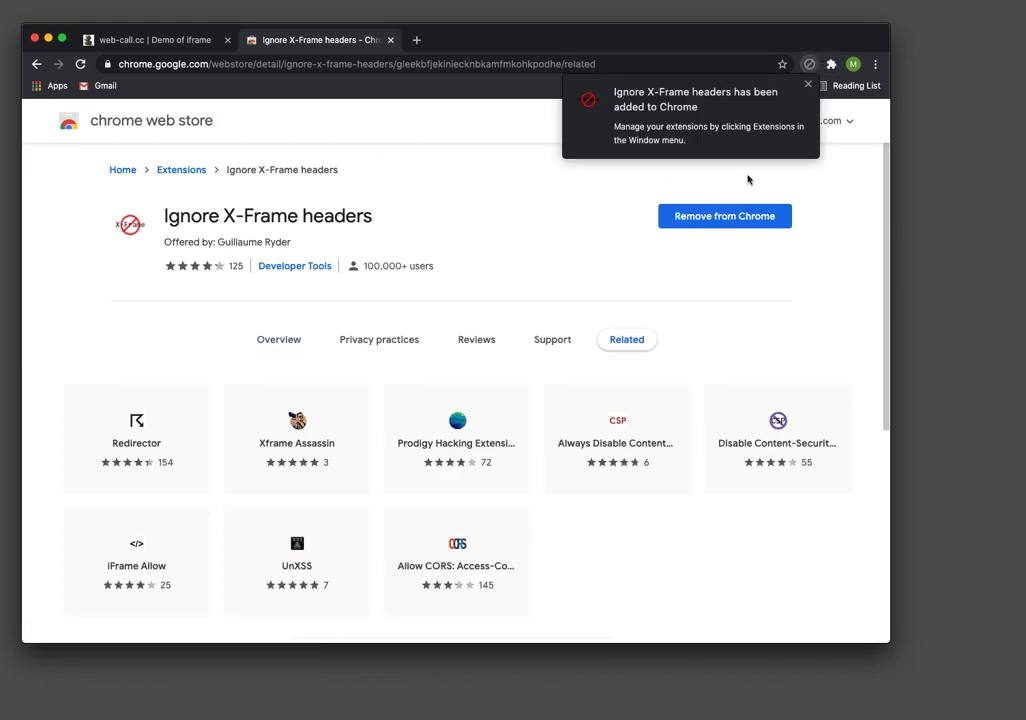
pyautogui.click(831, 64)
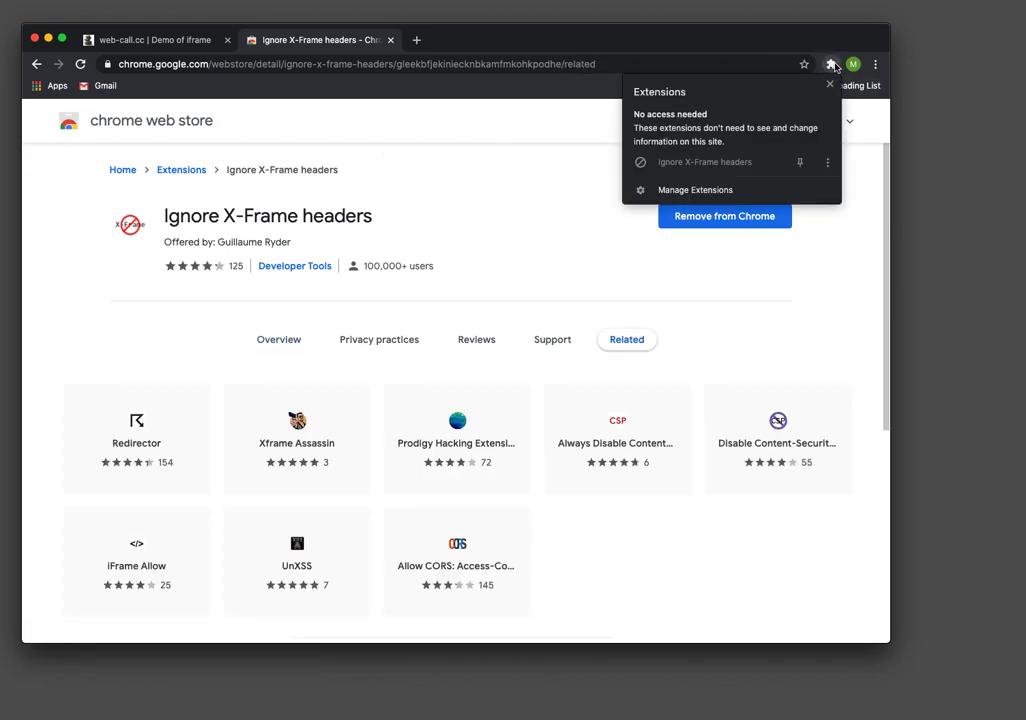
pyautogui.click(400, 160)
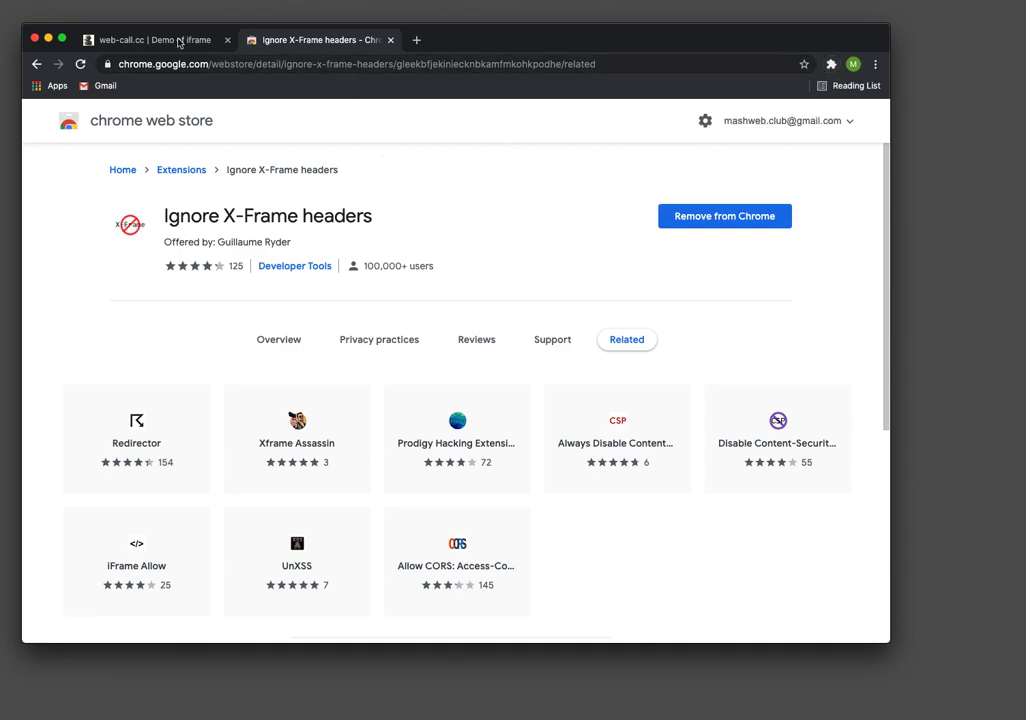